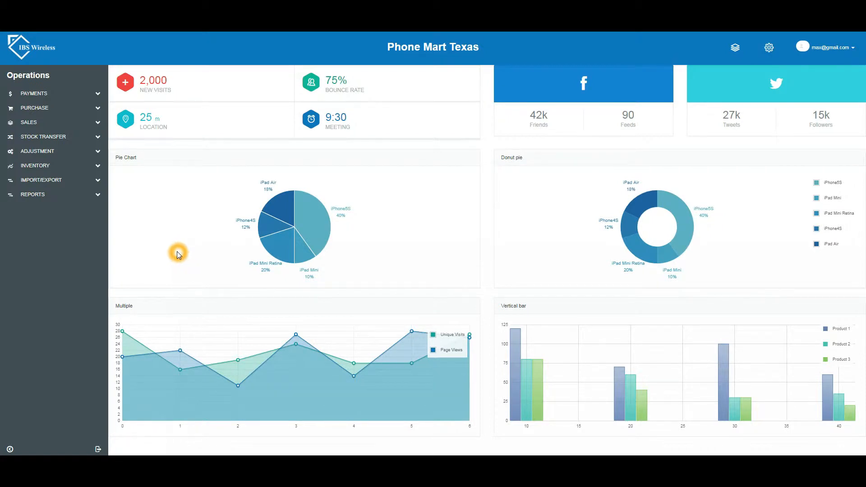
Open the Item ID settings page and start creating a new item ID.
click(140, 245)
click(771, 56)
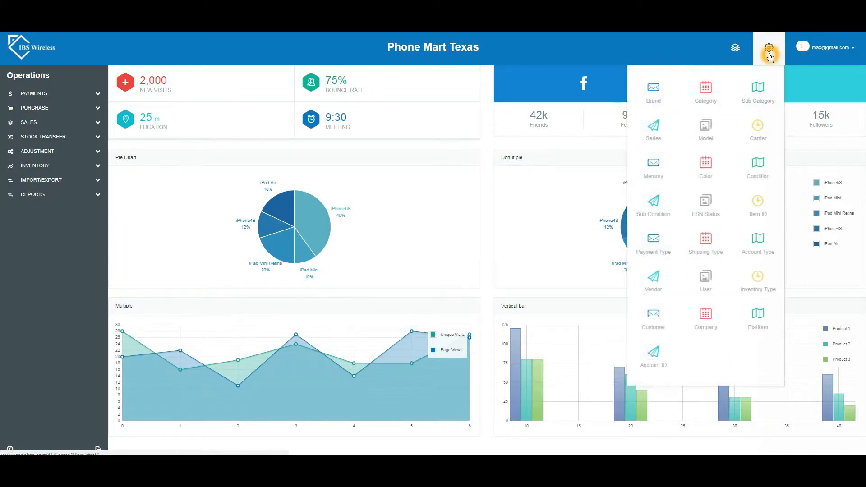
click(761, 219)
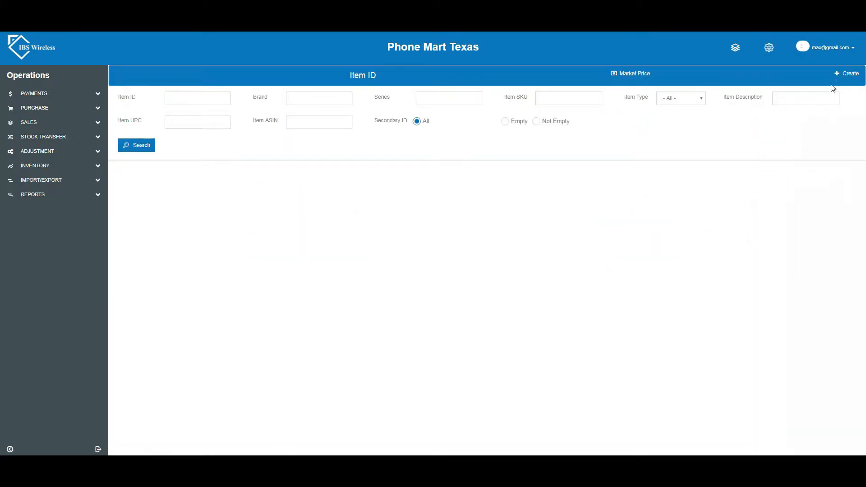
click(851, 74)
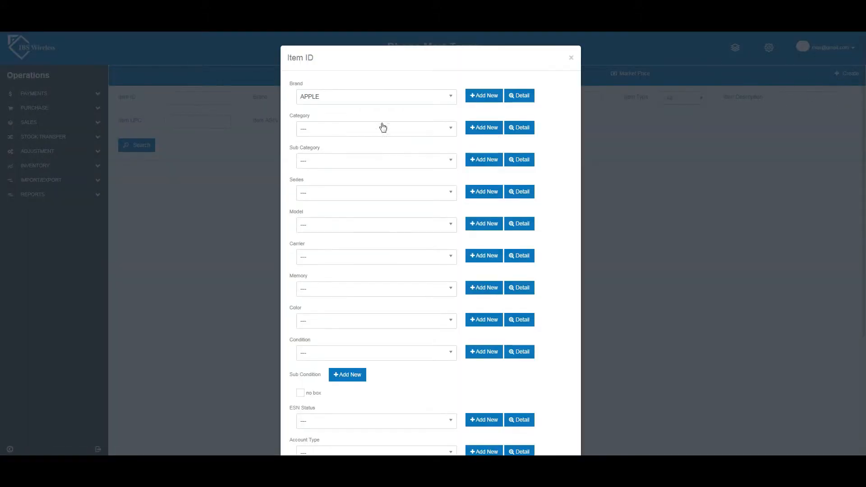
Add a new brand named SONY with the code SN123 from the item form and save it.
click(312, 96)
click(329, 100)
click(484, 100)
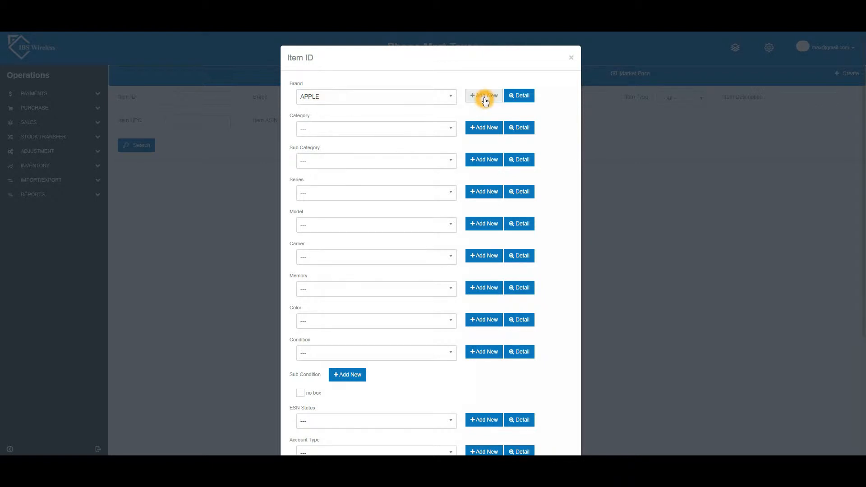
click(436, 103)
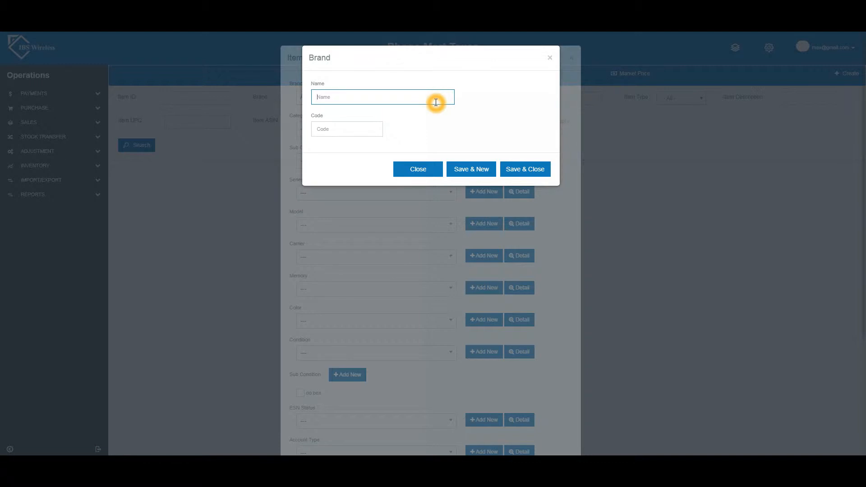
text(SONY)
key(Tab)
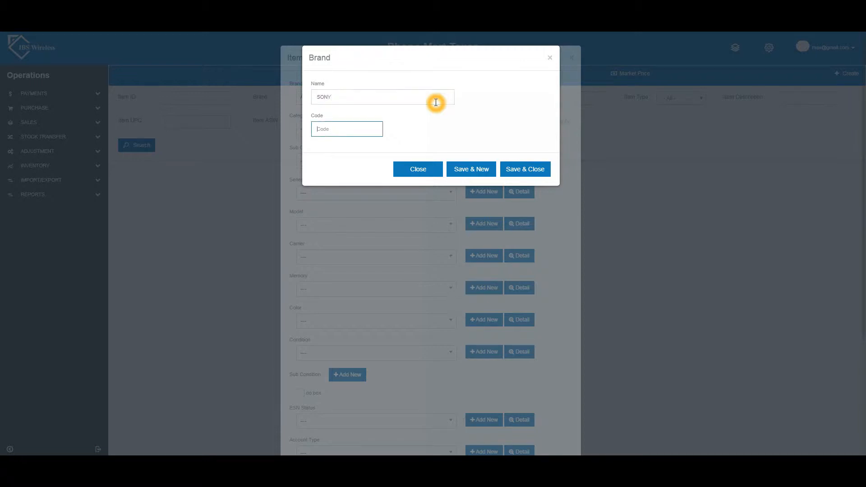
text(SN123)
click(524, 174)
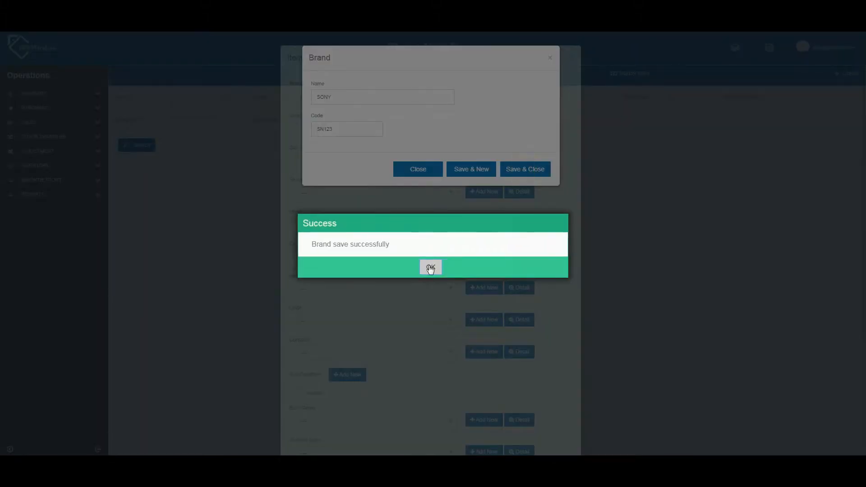
click(430, 266)
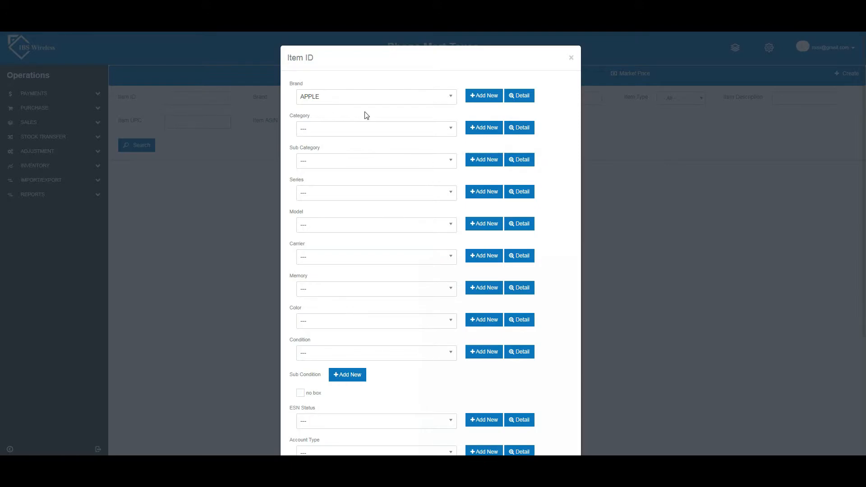
Set the item's brand to SONY and review the name and code in the brand's detail record.
click(447, 100)
click(414, 141)
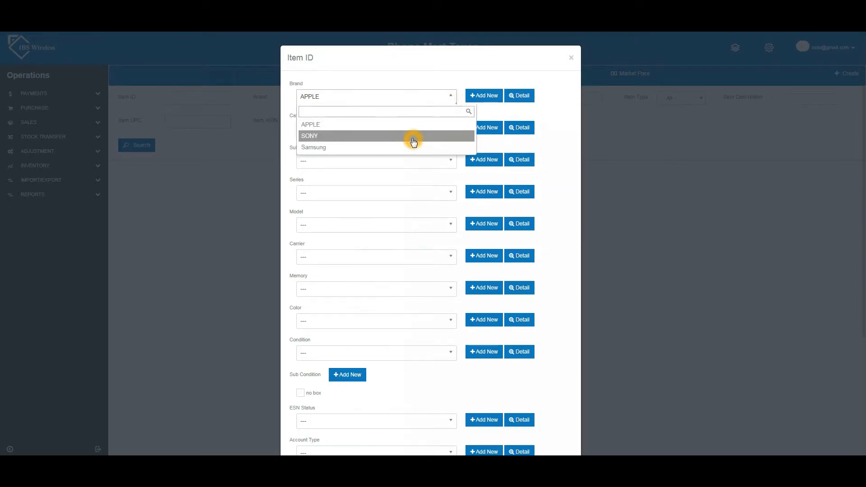
click(413, 142)
click(520, 95)
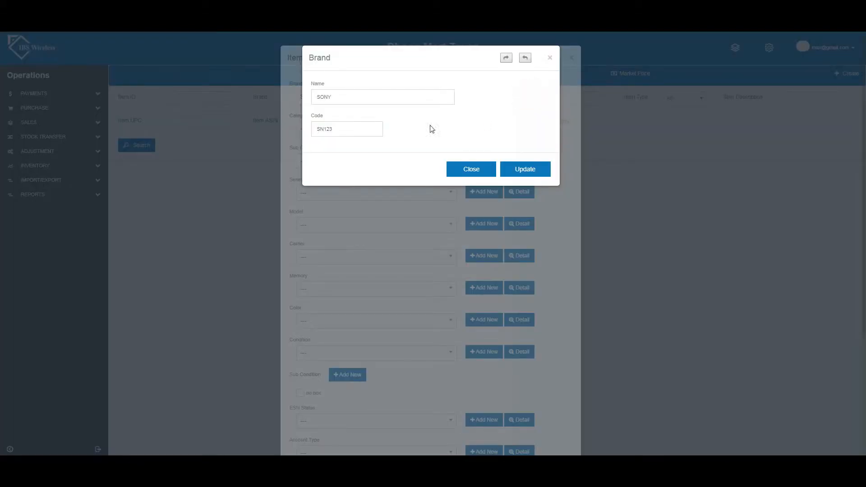
click(374, 98)
click(370, 129)
click(453, 167)
Set the item's category to Cell Phone and review the category's detail record.
click(396, 134)
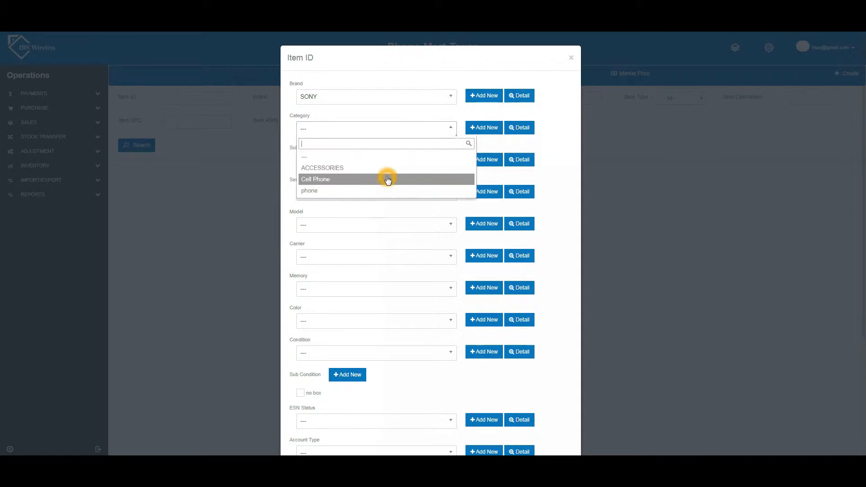
click(388, 179)
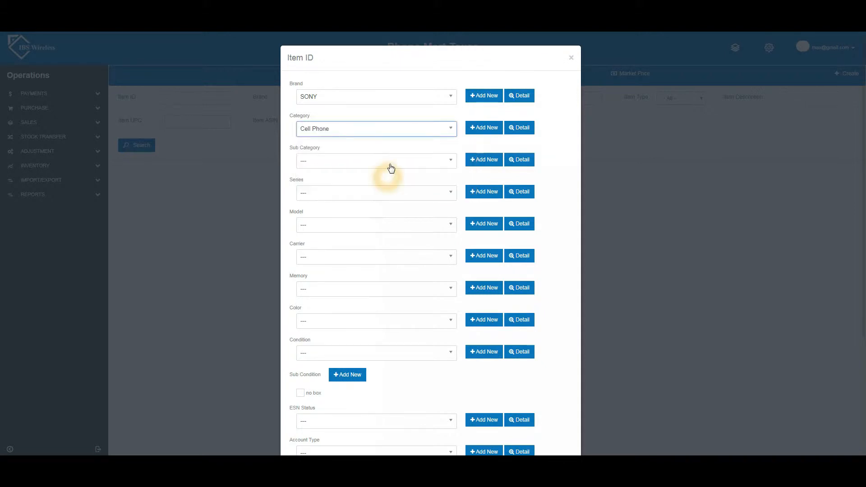
click(522, 132)
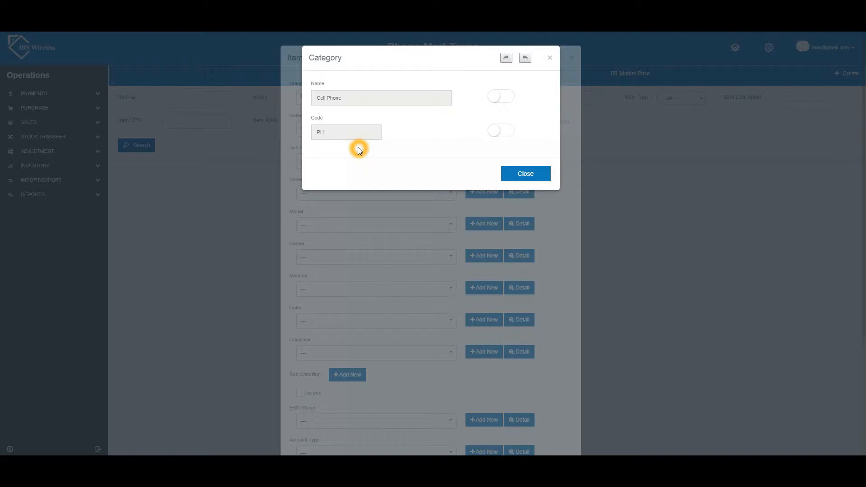
click(519, 178)
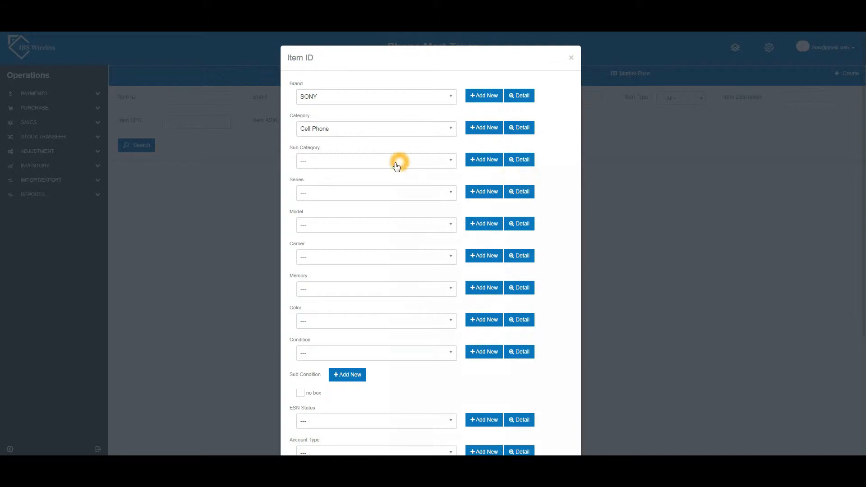
Set the item's sub category to SMARTPHONE and review the name and code in its detail record.
click(434, 162)
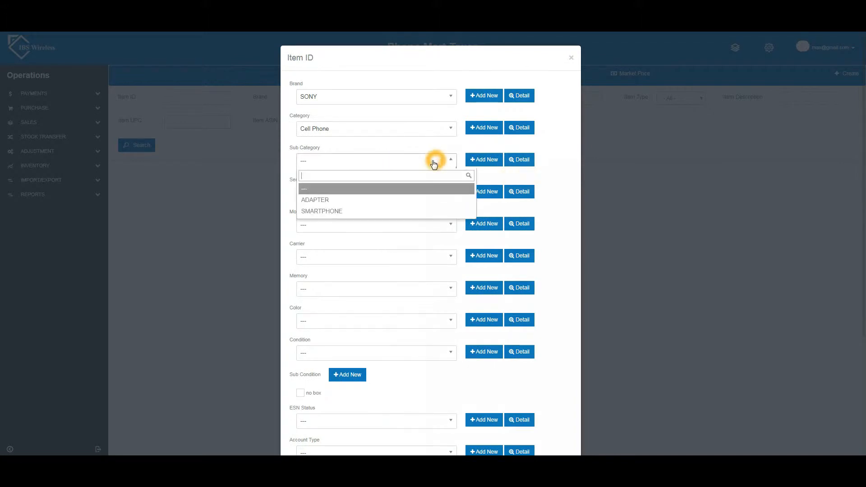
click(402, 211)
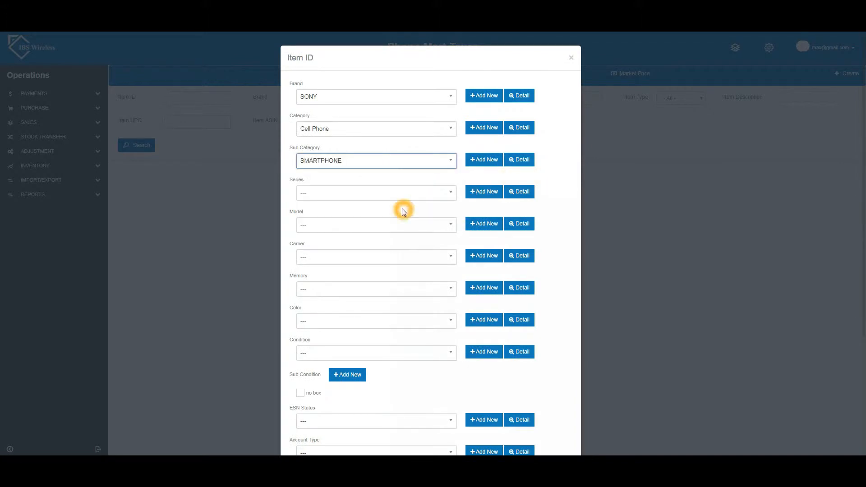
click(518, 161)
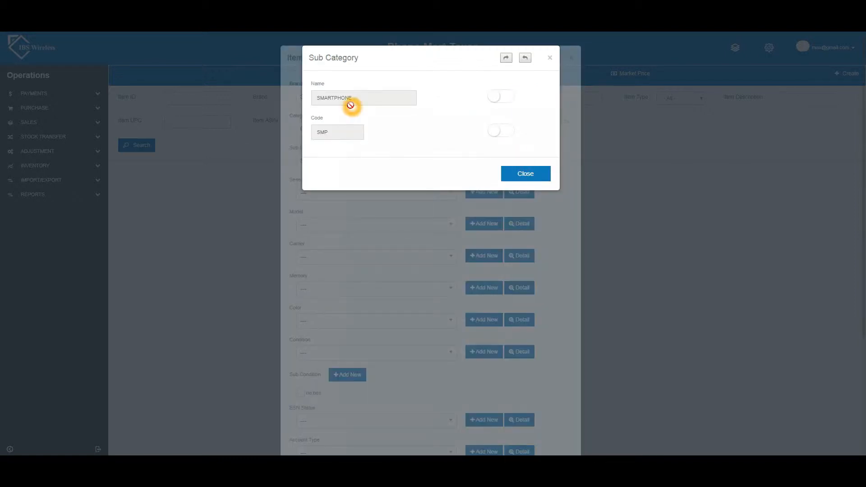
click(356, 136)
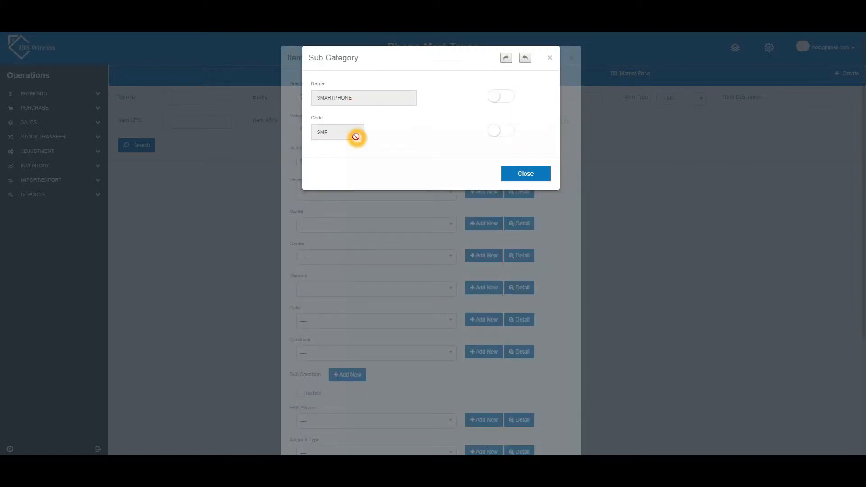
click(473, 172)
click(516, 180)
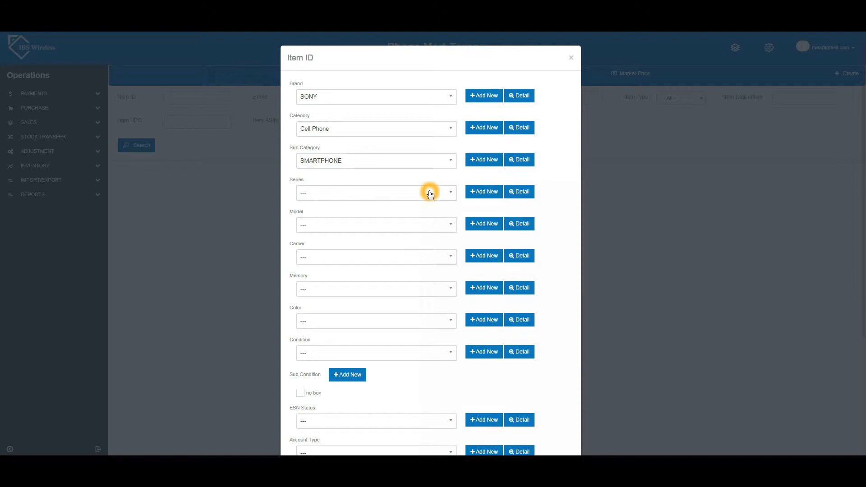
Add a new series named XPERIA with the code XPR123 and save it.
click(429, 194)
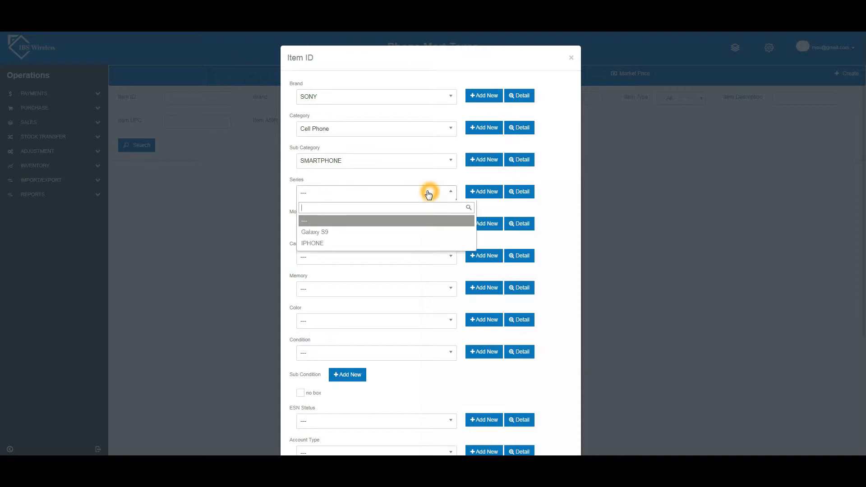
click(478, 193)
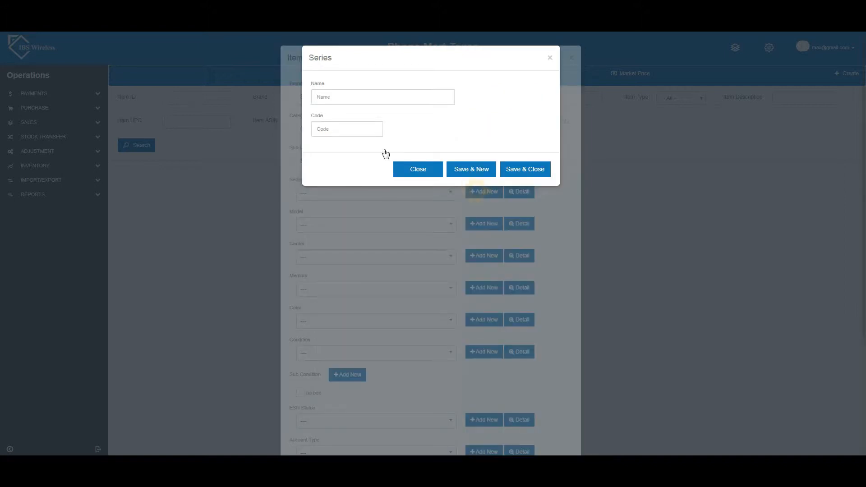
click(370, 97)
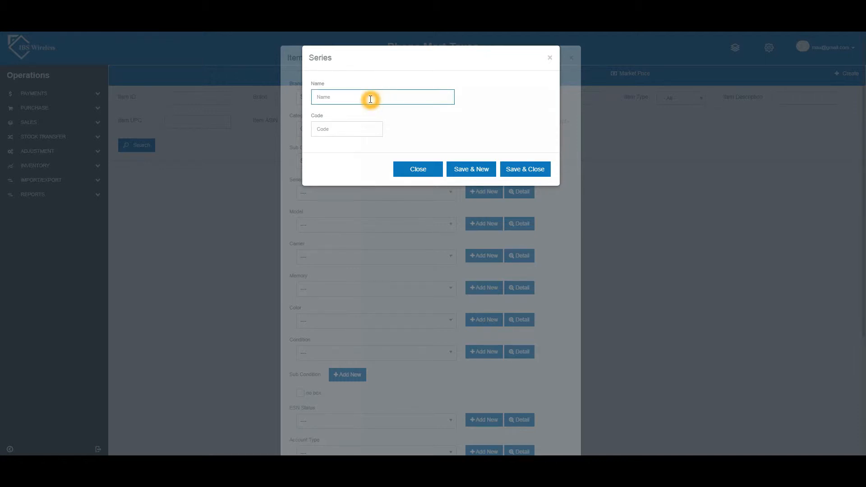
text(XPERIA)
key(Tab)
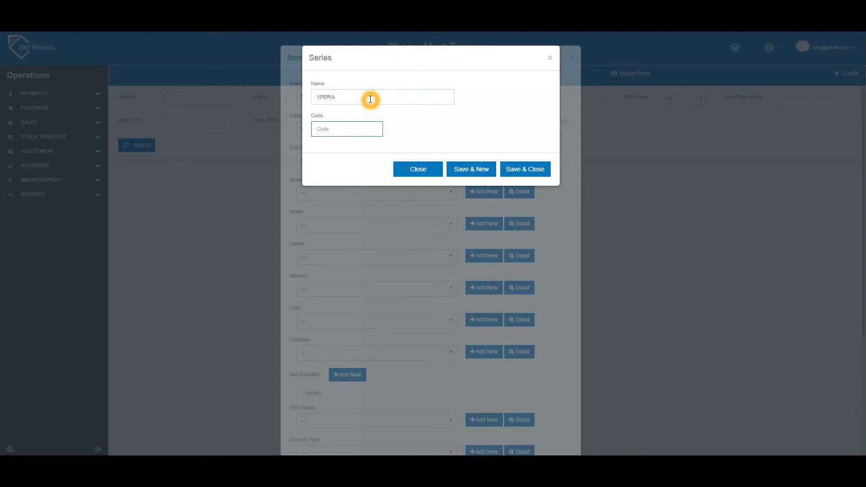
text(XPR123)
click(513, 173)
click(430, 268)
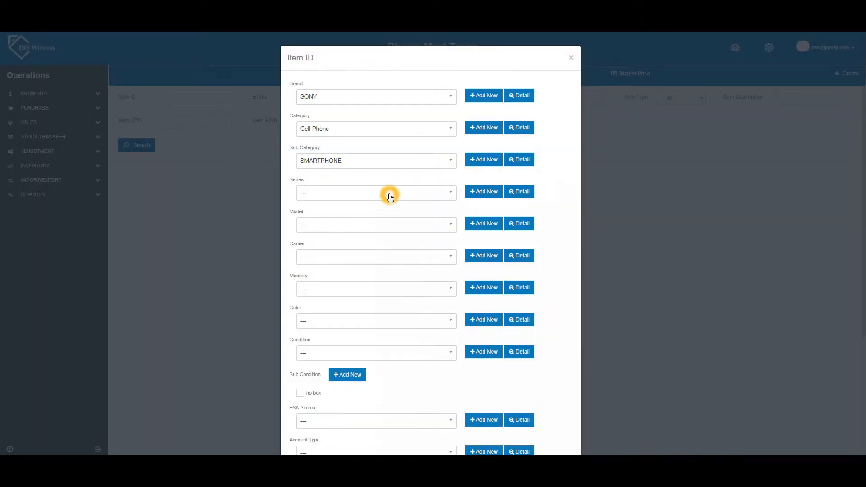
Set the item's series to XPERIA and review the name and code in the series' detail record.
click(391, 197)
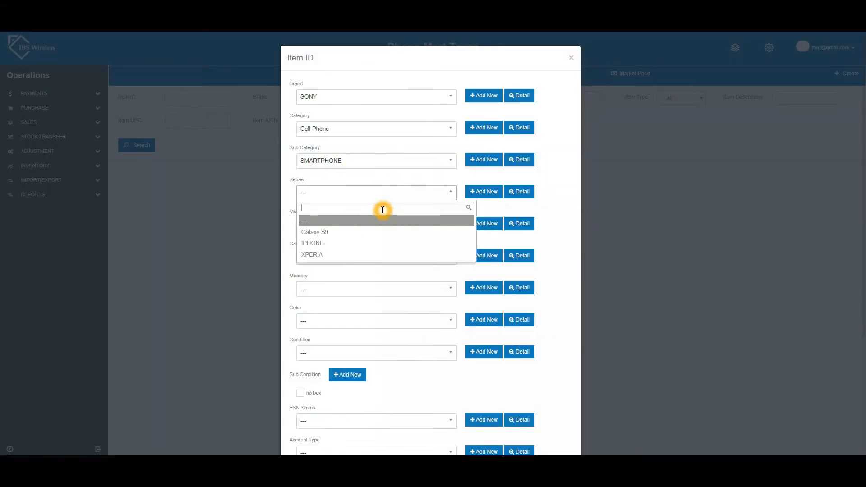
click(394, 255)
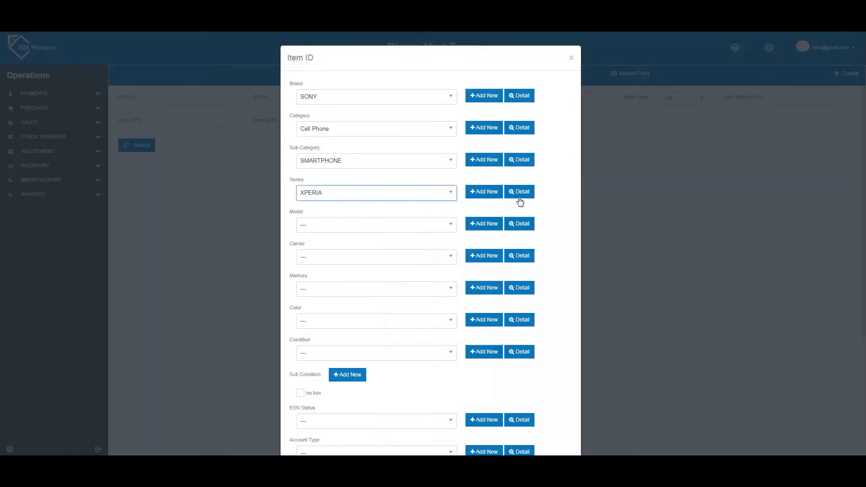
click(521, 201)
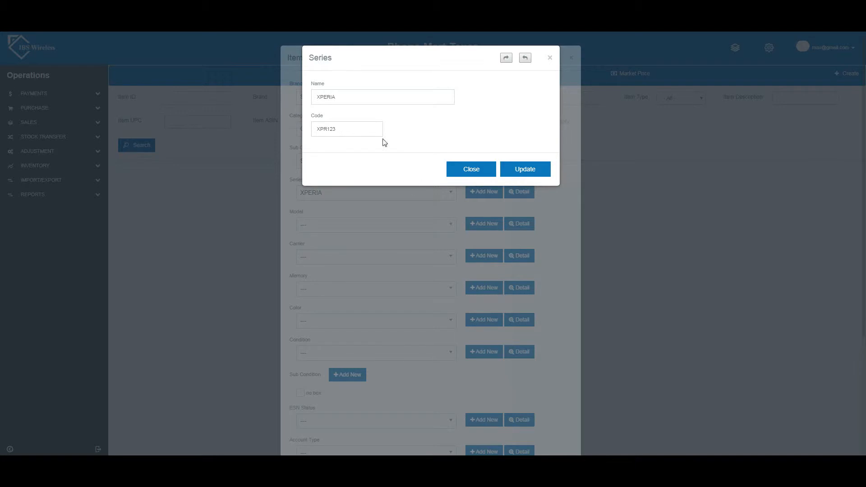
click(381, 102)
click(374, 129)
click(461, 168)
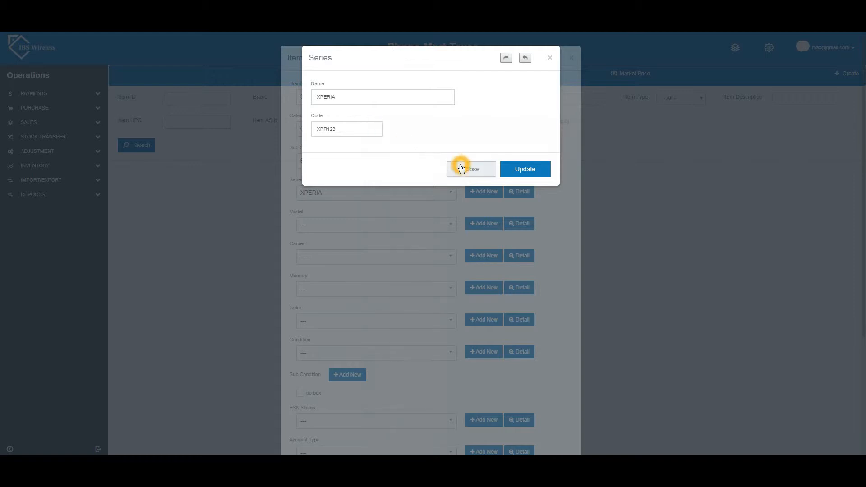
click(461, 169)
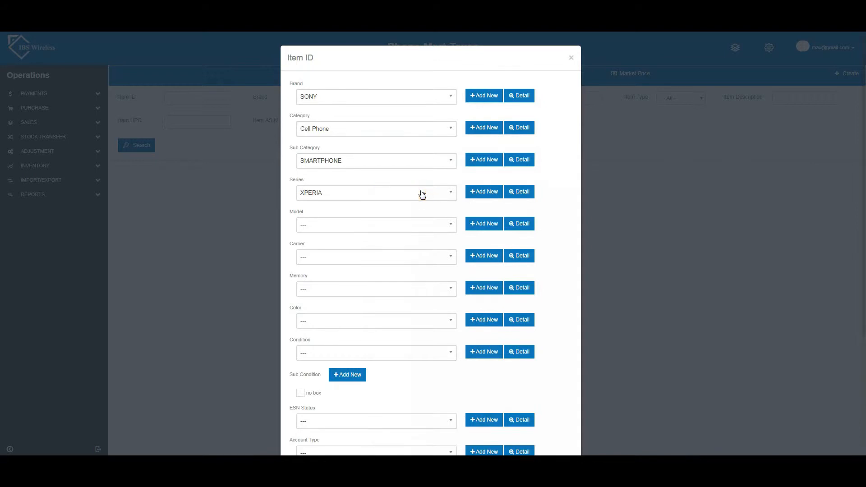
Add a new model named C4 with the code CXP4 under the XPERIA series and save it.
scroll(421, 191, down, 1)
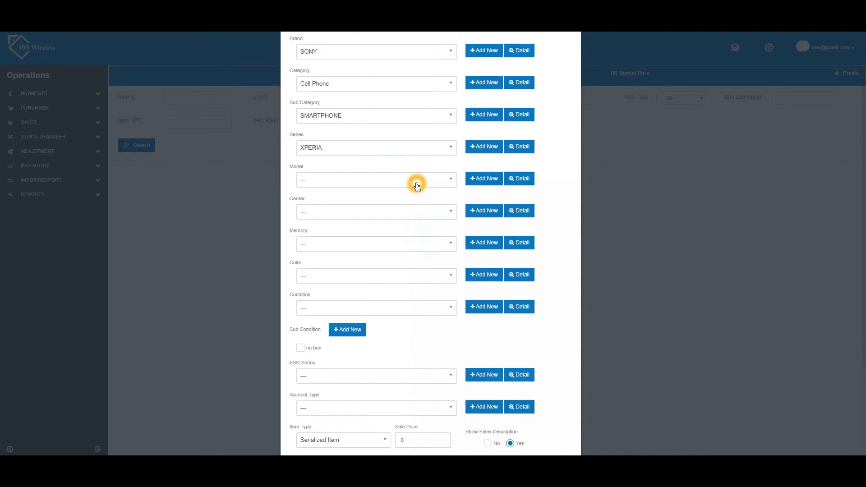
click(416, 183)
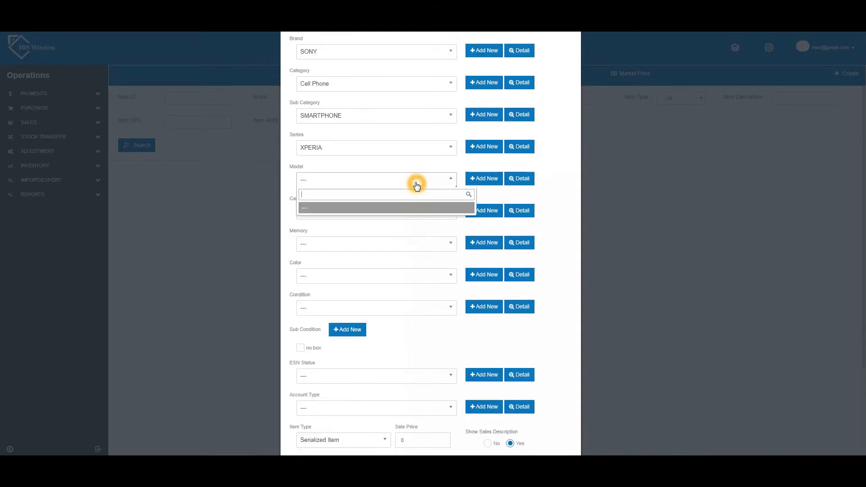
click(469, 178)
click(377, 98)
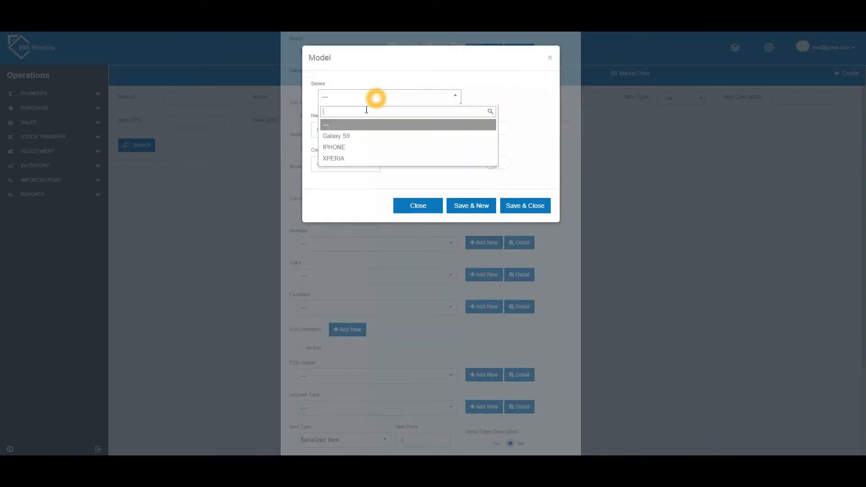
click(356, 158)
click(358, 134)
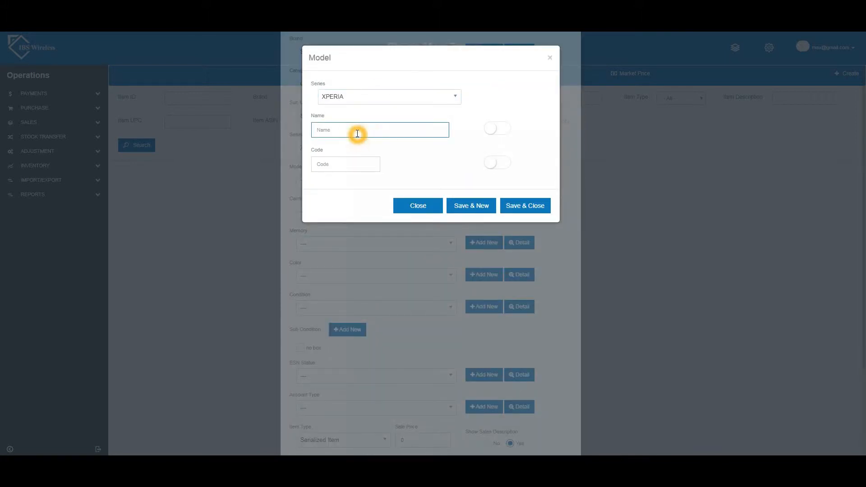
text(C4)
click(365, 164)
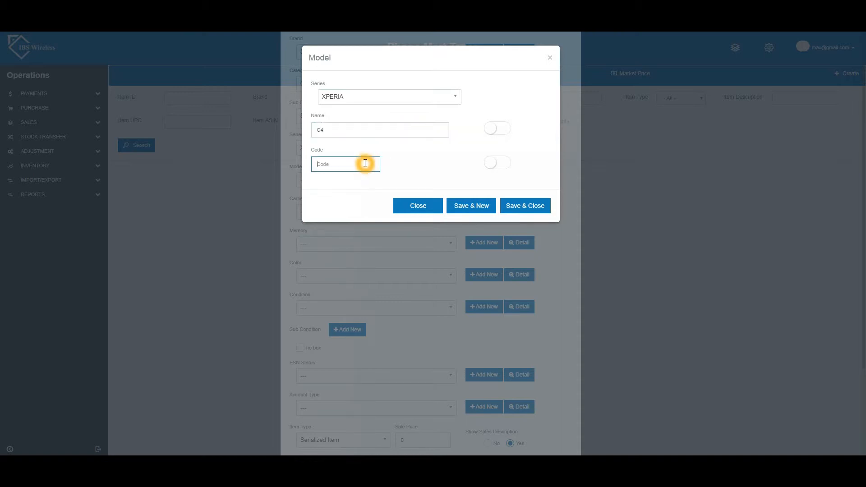
text(CXP4)
click(534, 205)
click(429, 267)
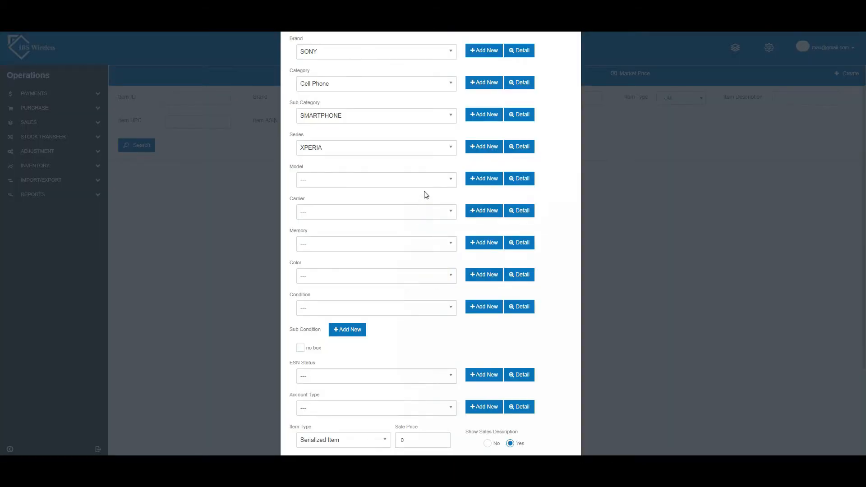
Set the item's model to C4 and review the series, name and code in the model's detail record.
click(428, 185)
click(413, 221)
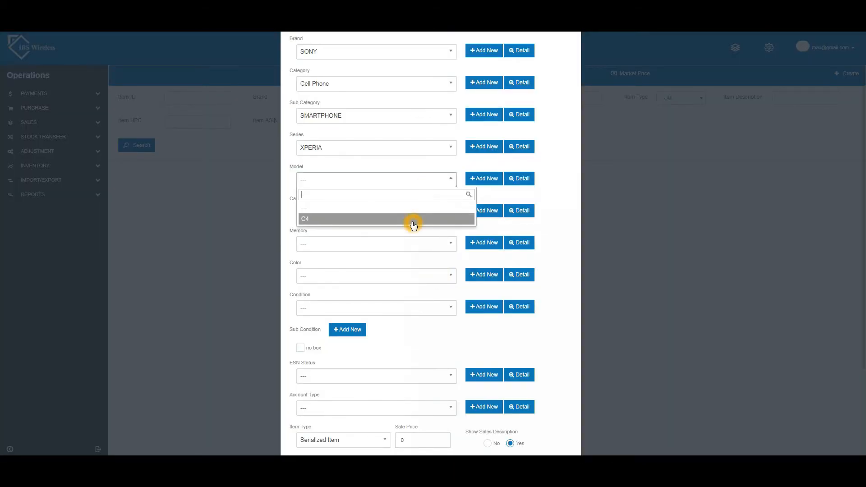
click(318, 191)
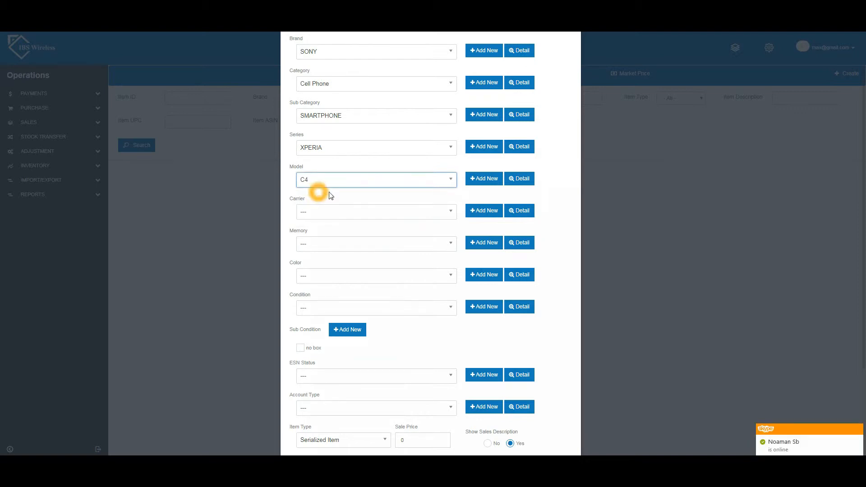
click(520, 185)
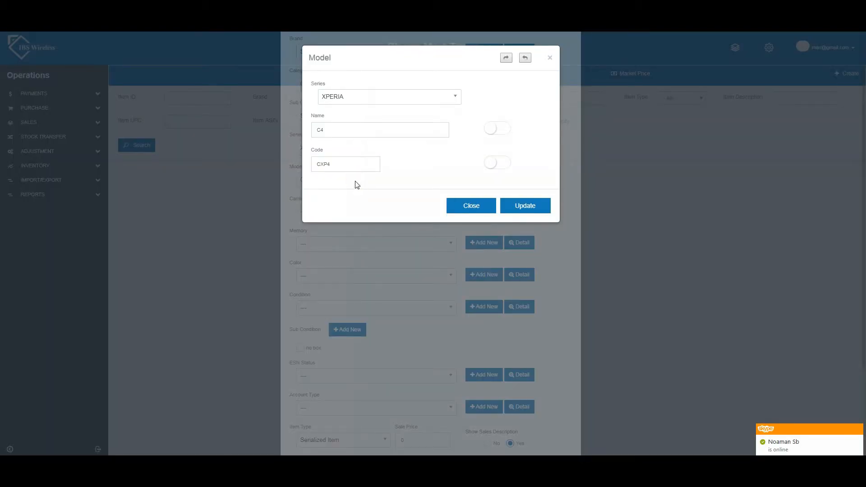
click(467, 209)
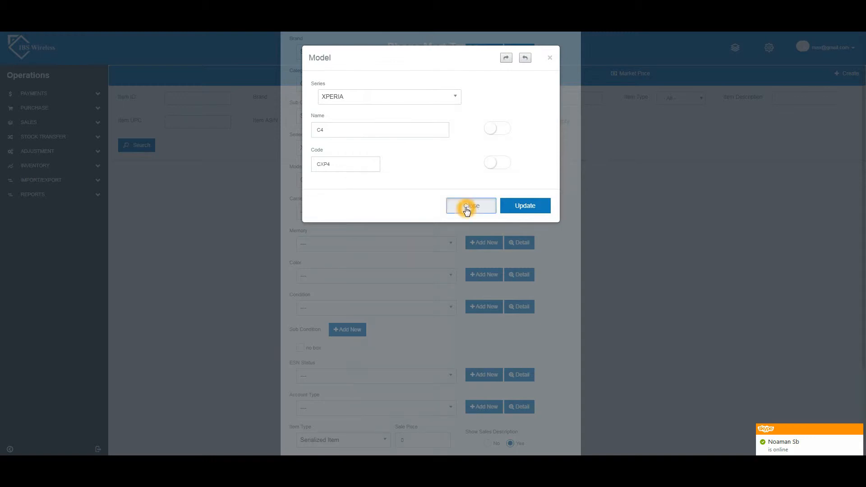
click(384, 212)
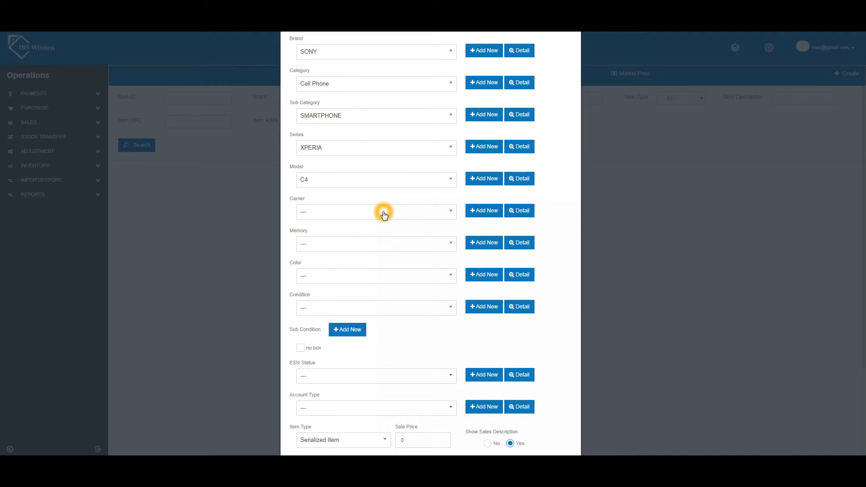
Reopen the C4 model's detail record, check the switches beside its name and code, and update the record.
click(519, 179)
click(386, 140)
click(489, 136)
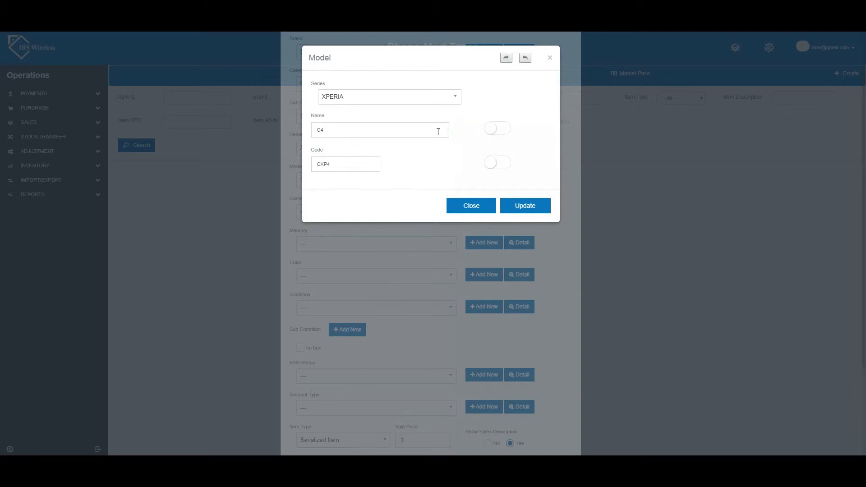
click(481, 141)
click(507, 139)
click(492, 131)
click(491, 135)
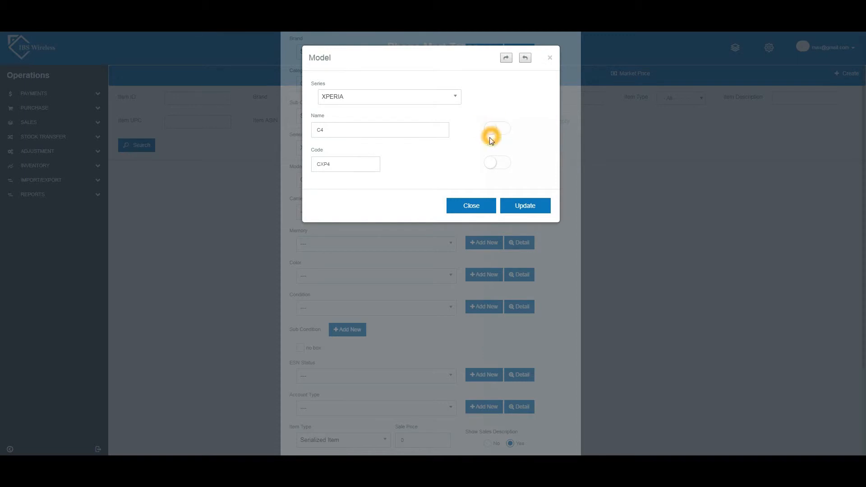
click(509, 168)
click(489, 168)
click(487, 170)
click(522, 204)
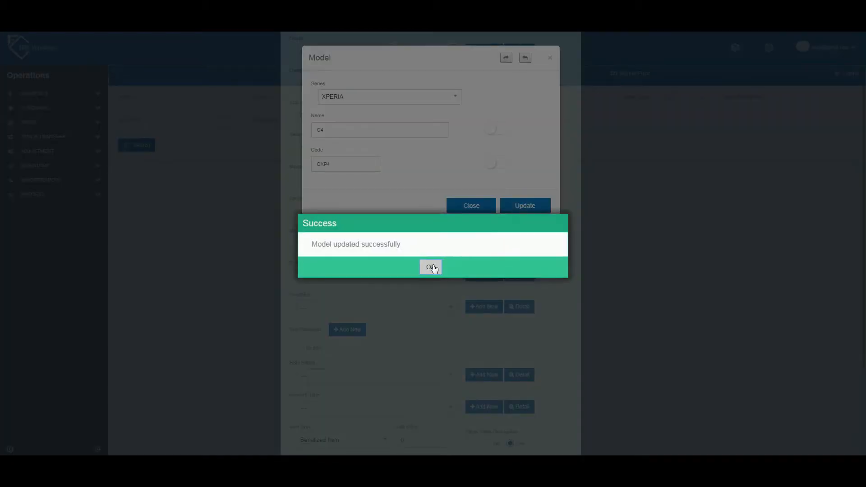
click(432, 268)
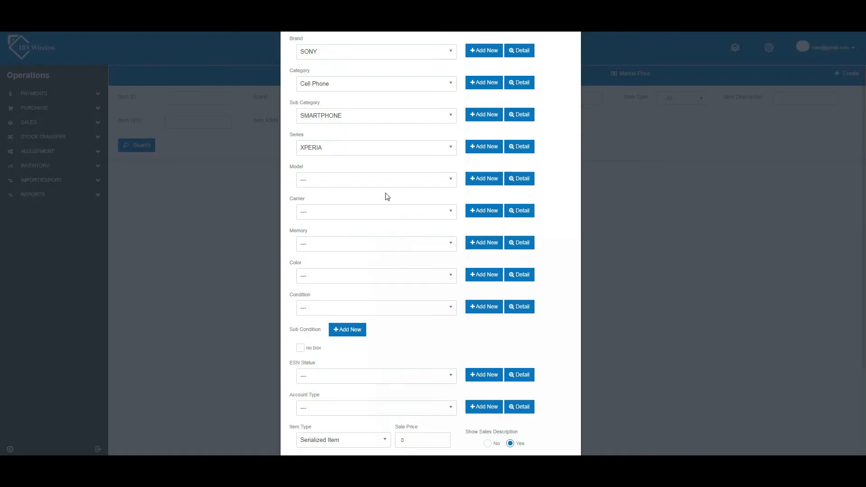
Set the item's model to C4 again and its carrier to Verizon.
click(405, 185)
click(391, 222)
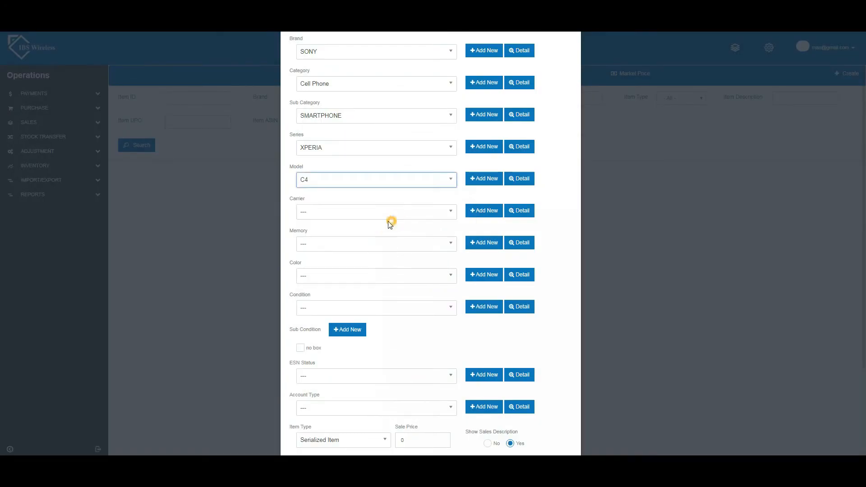
click(438, 218)
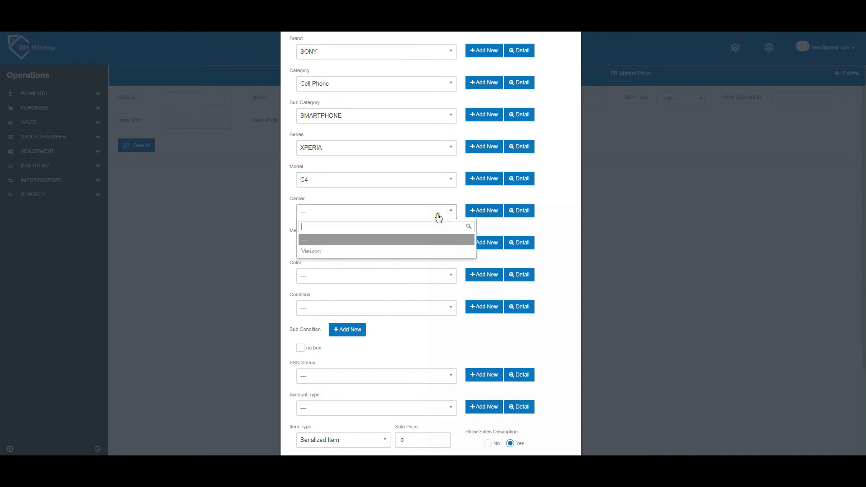
click(424, 251)
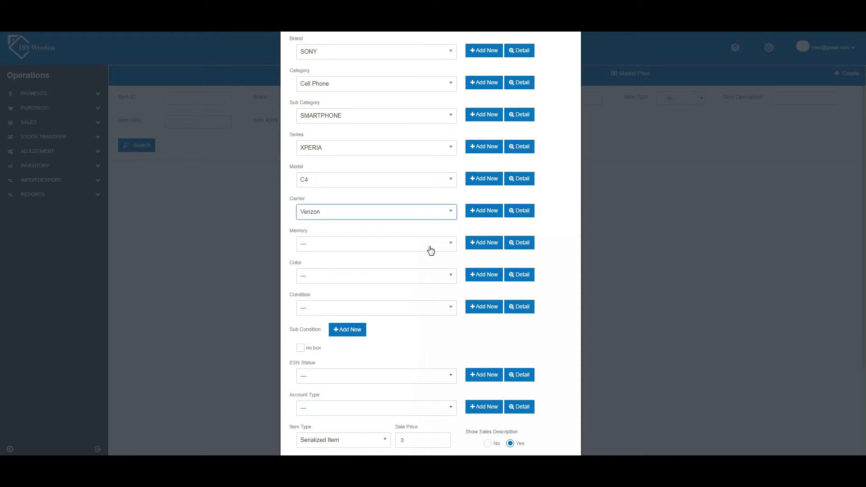
Set the item's memory to 128GB, its color to BLACK and its condition to NEW.
click(438, 248)
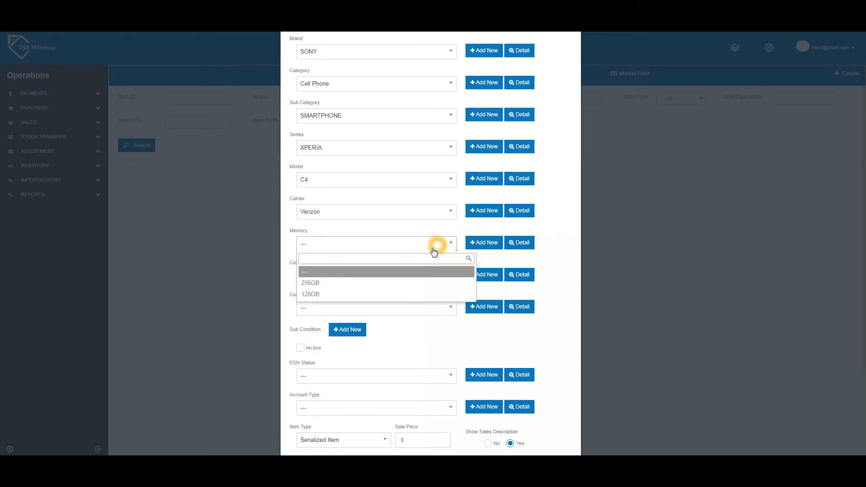
click(403, 296)
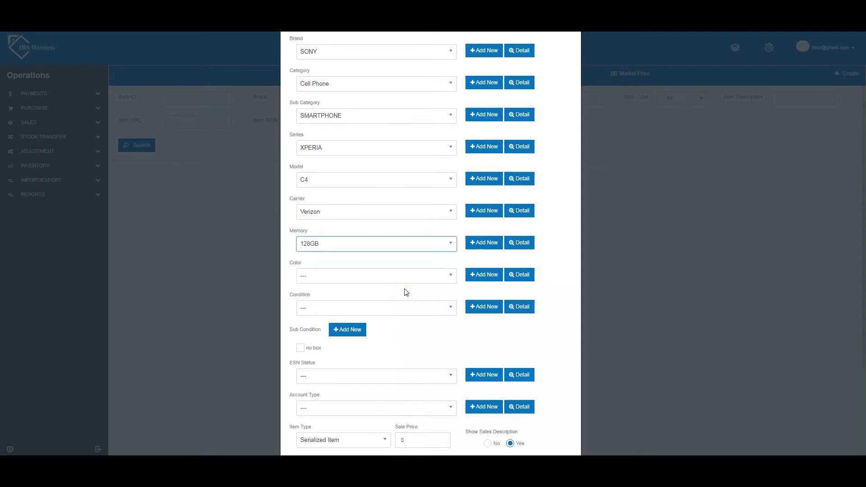
click(443, 280)
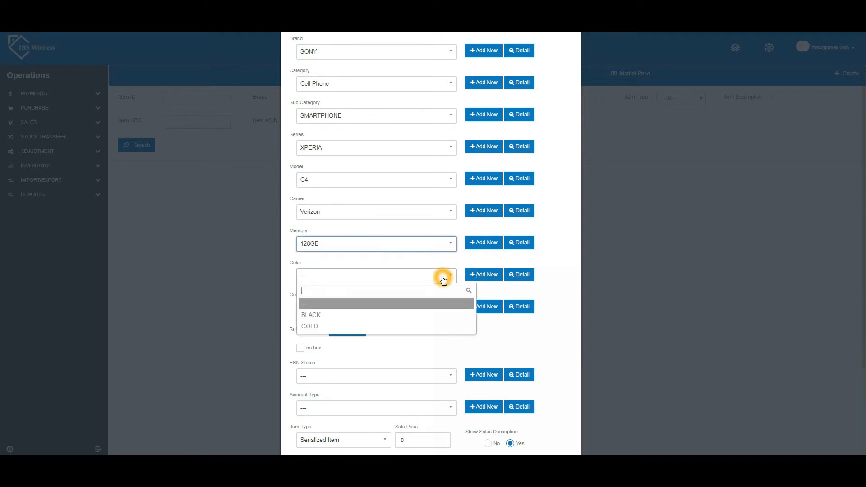
click(416, 310)
click(416, 312)
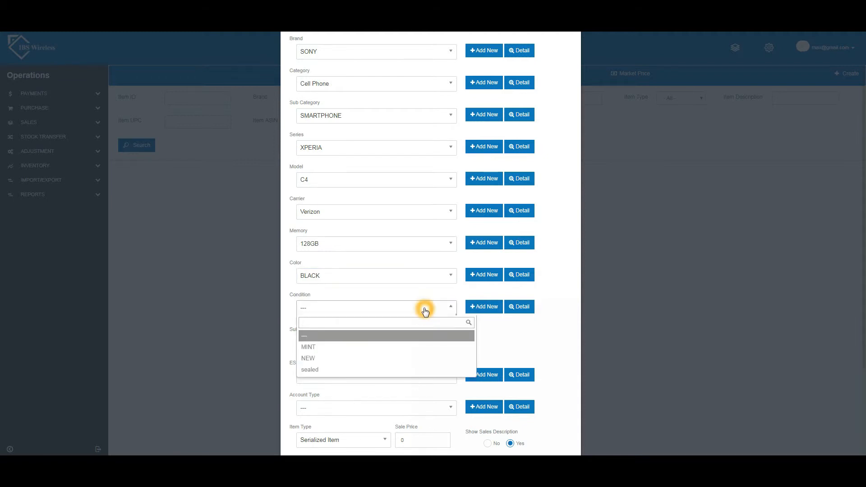
click(408, 354)
Add a new sub condition named OPEN BOX with the code OP123 and save it.
click(361, 334)
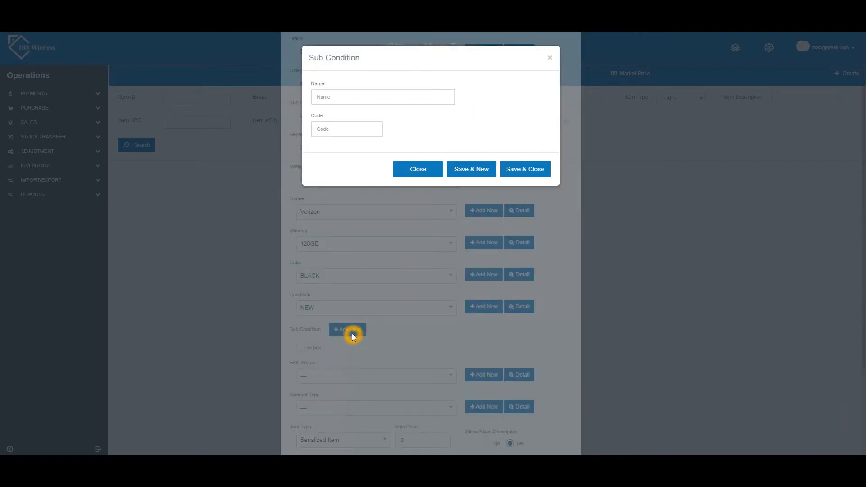
click(357, 95)
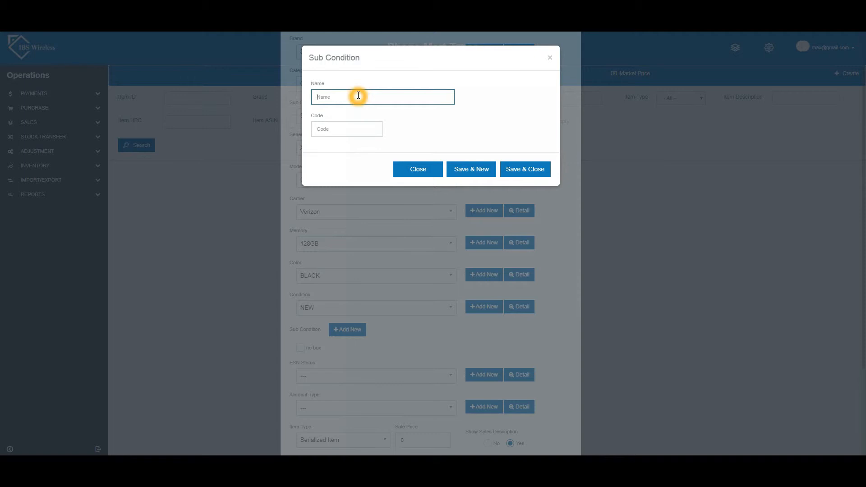
text(OPEN BOX)
key(Tab)
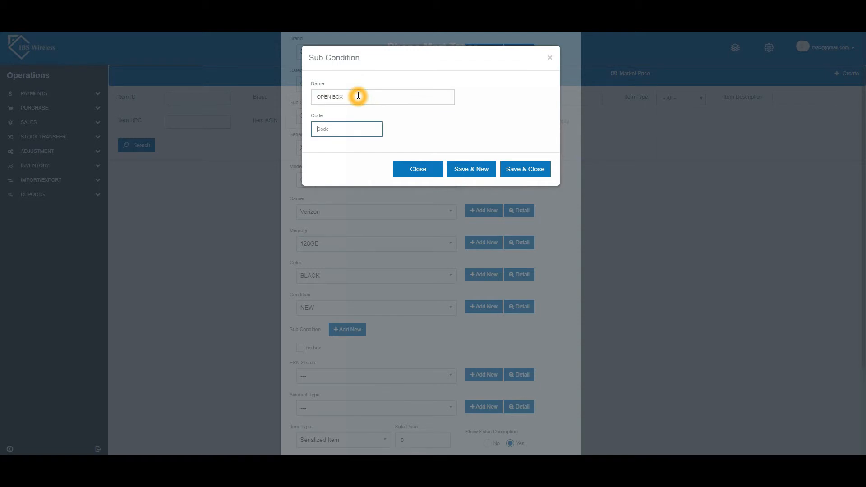
text(OP123)
click(536, 171)
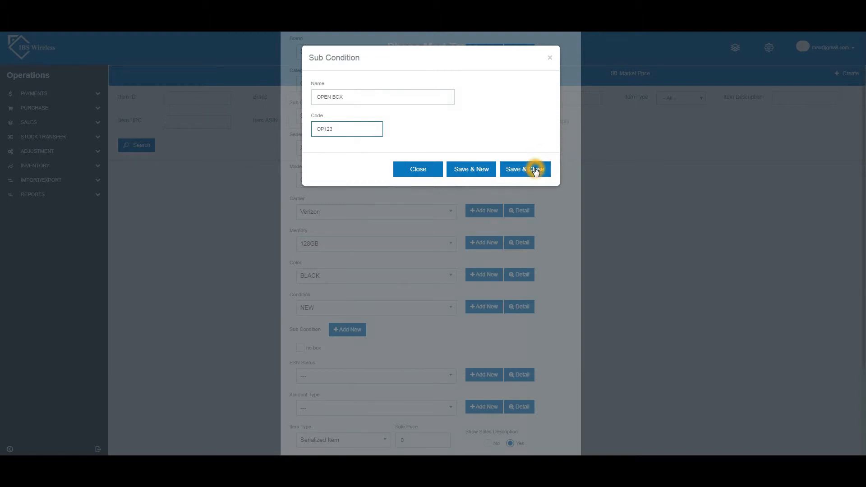
click(433, 266)
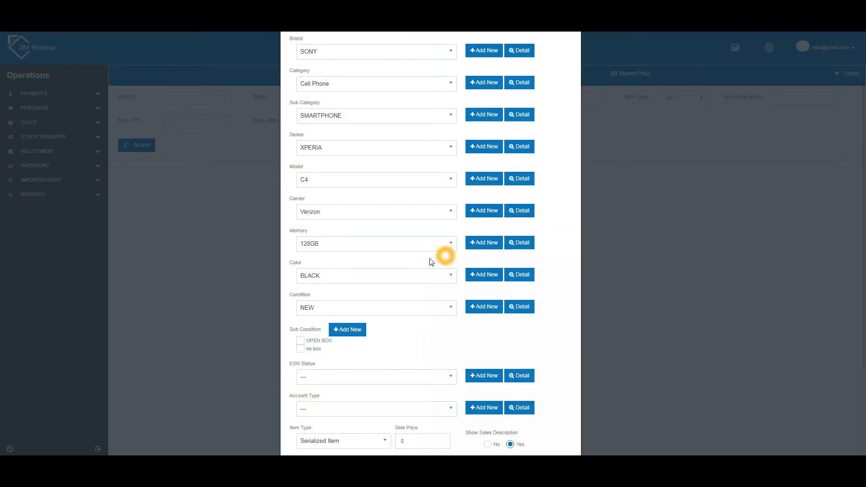
Enable the OPEN BOX sub condition for the item and set its ESN status to Activated.
scroll(367, 277, down, 1)
scroll(369, 273, down, 1)
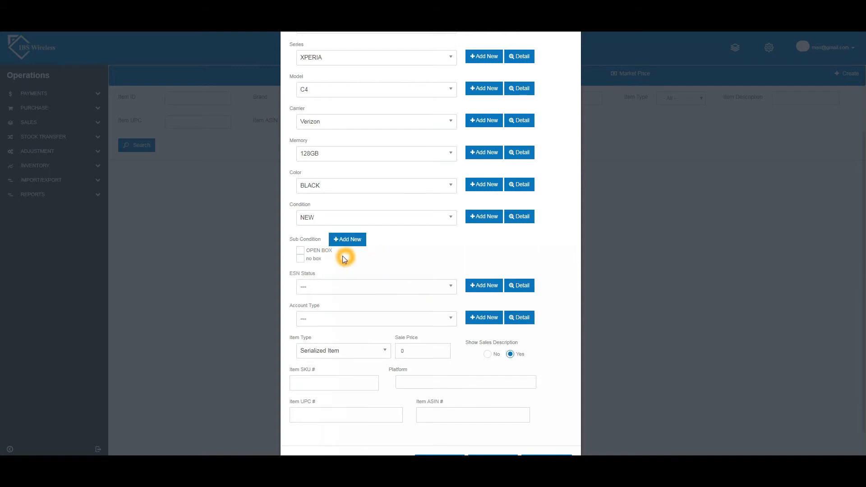
click(301, 251)
scroll(379, 256, down, 1)
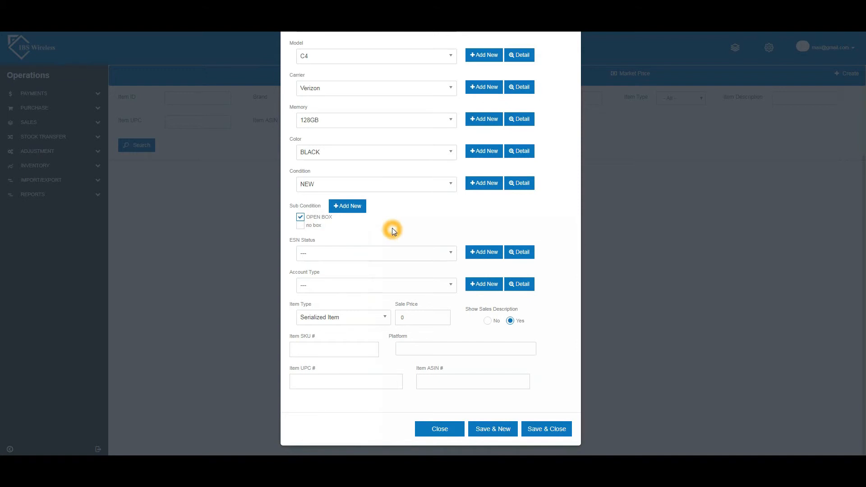
click(380, 254)
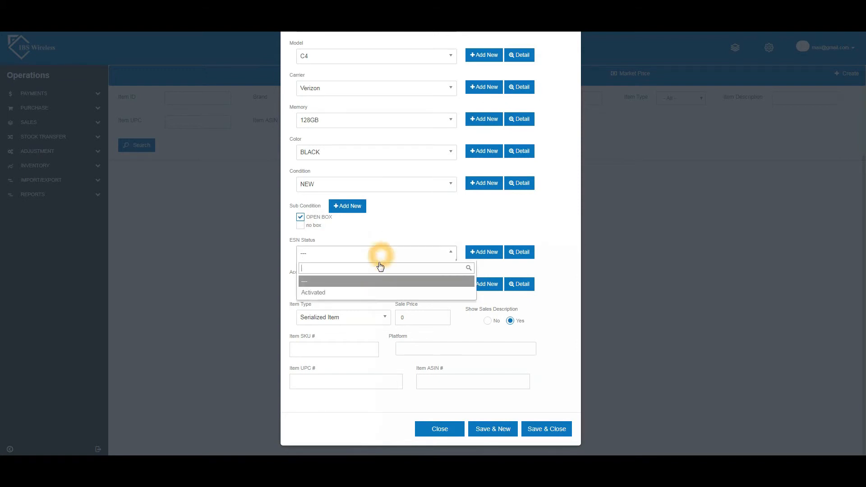
click(378, 292)
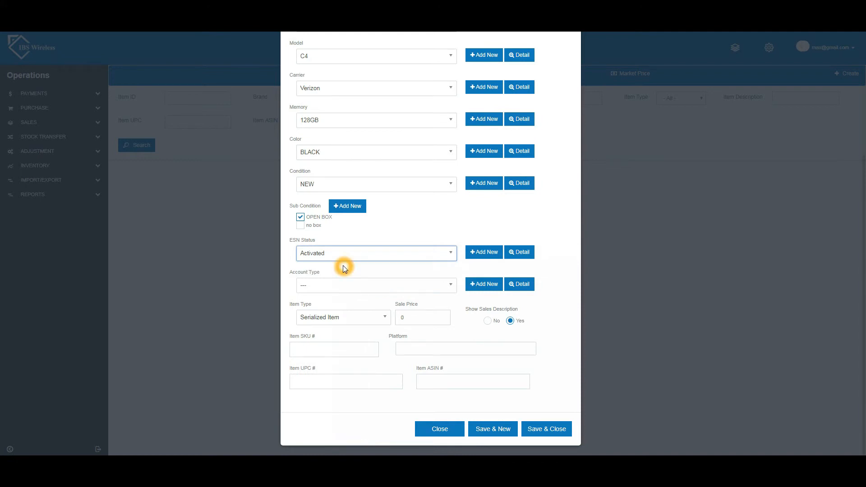
Examine the item's account type, item type, sale price and sales description display options.
click(364, 294)
click(375, 317)
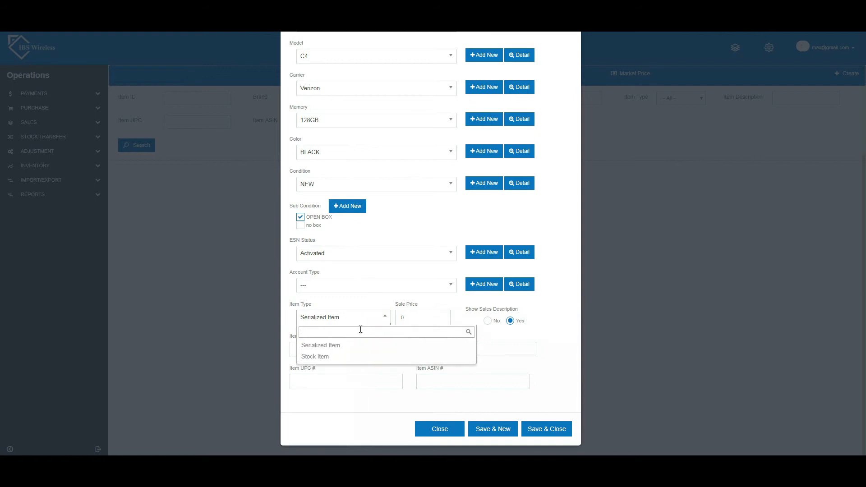
click(366, 313)
click(364, 318)
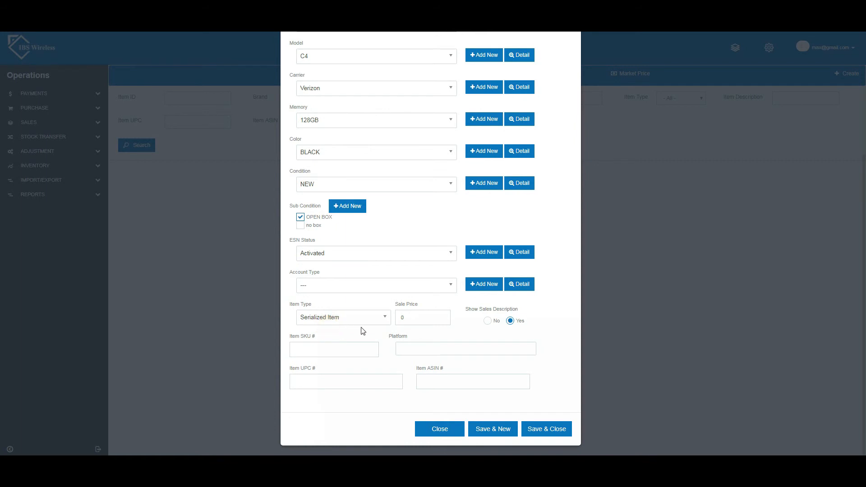
click(412, 321)
click(399, 322)
click(407, 321)
click(406, 321)
click(471, 332)
click(486, 331)
click(512, 330)
click(479, 333)
click(519, 332)
click(492, 329)
Enter SKU1234 as the item's SKU number, leave platform, UPC and ASIN empty, and save the item ID.
click(347, 352)
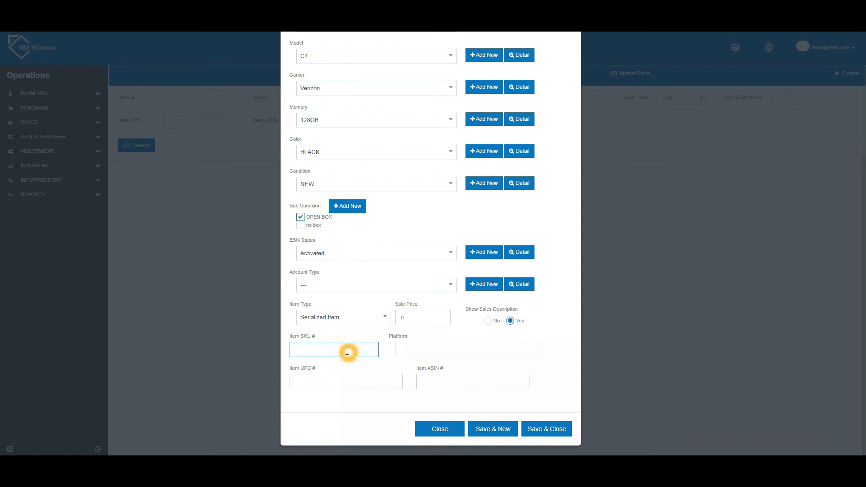
text(SKU1234)
click(404, 346)
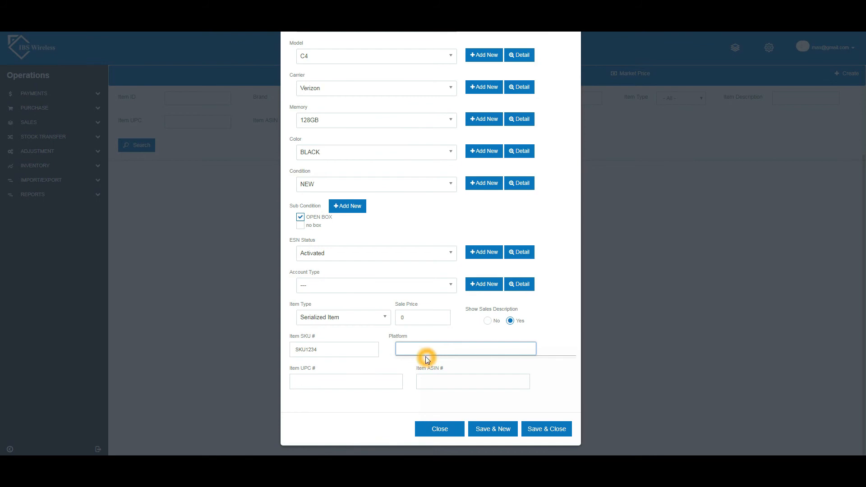
click(377, 376)
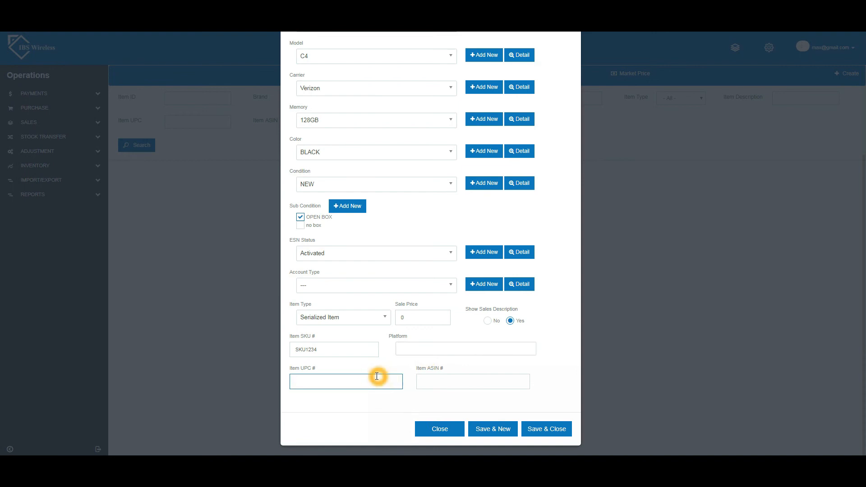
click(425, 375)
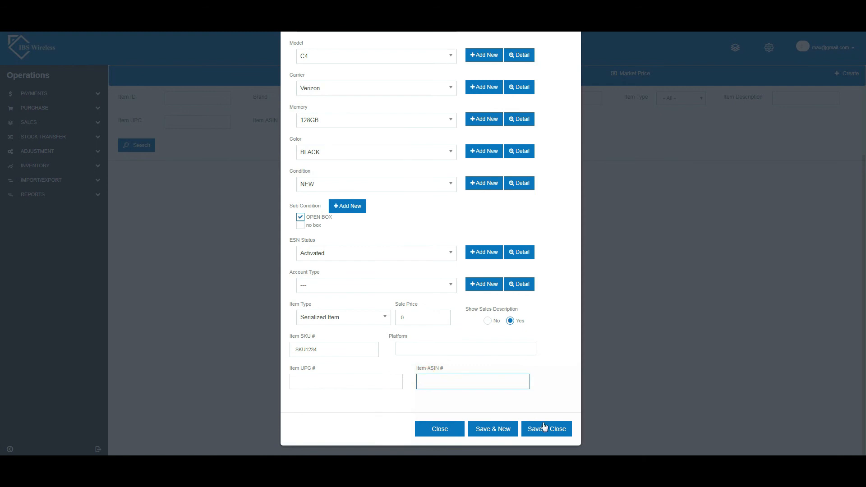
click(546, 430)
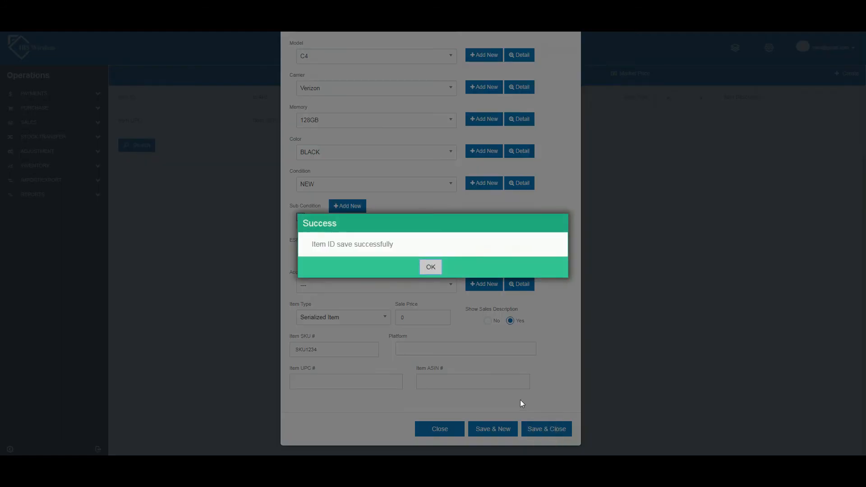
click(431, 267)
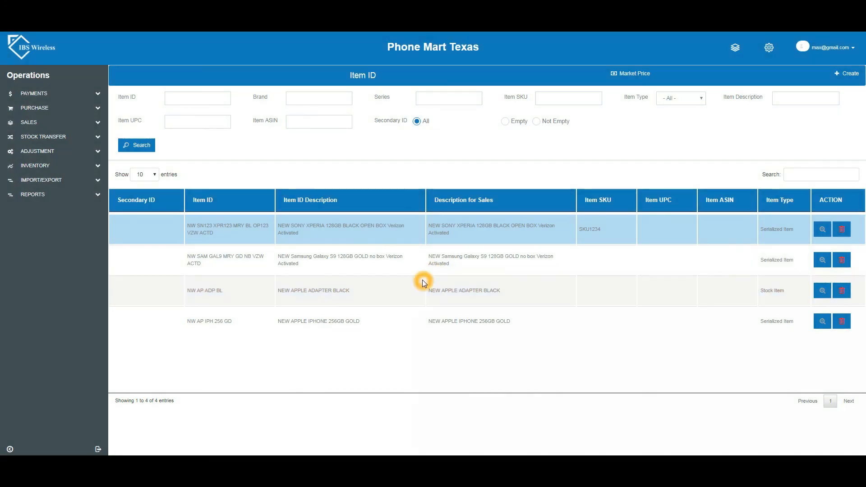
click(403, 293)
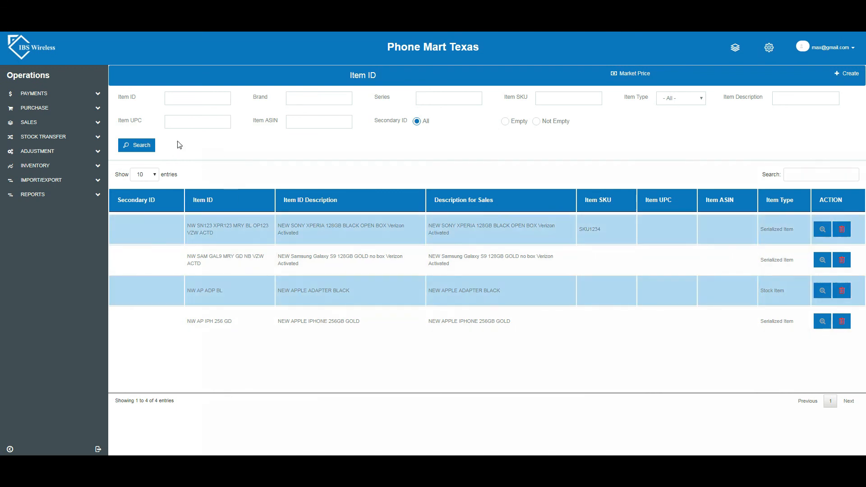
click(179, 94)
click(296, 95)
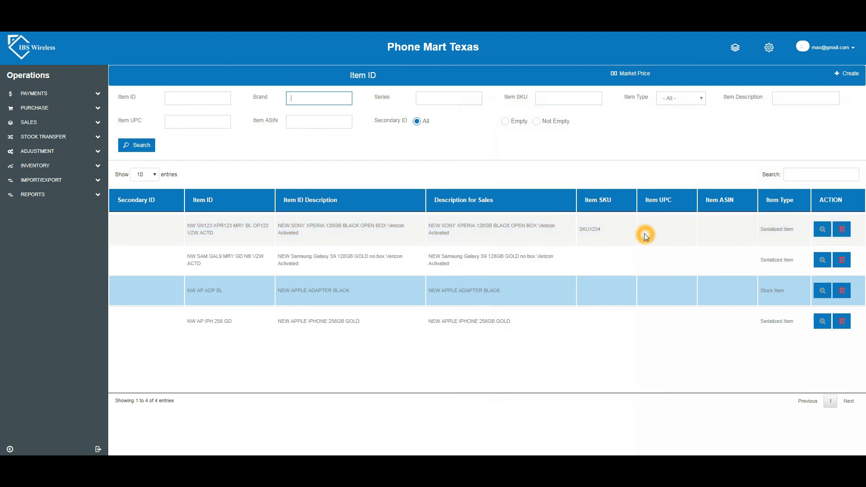
Open the detail record of the new Sony Xperia item, review its fields and close it.
click(821, 231)
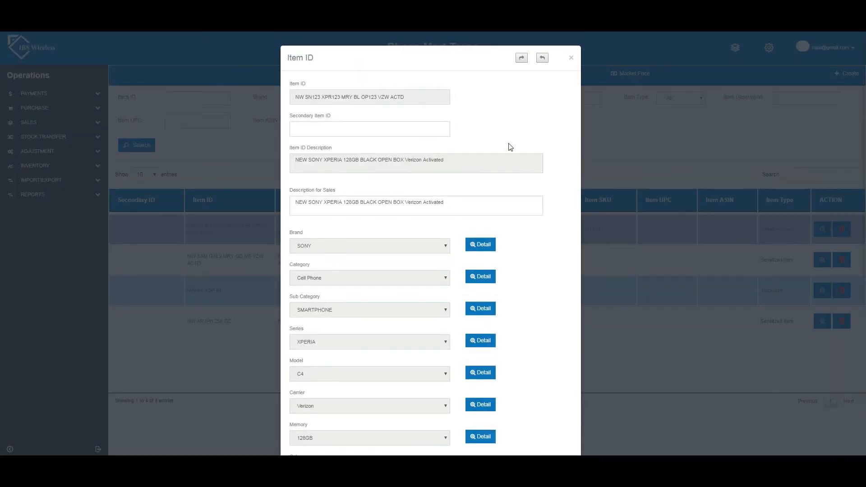
scroll(518, 180, down, 4)
scroll(532, 199, up, 4)
click(571, 58)
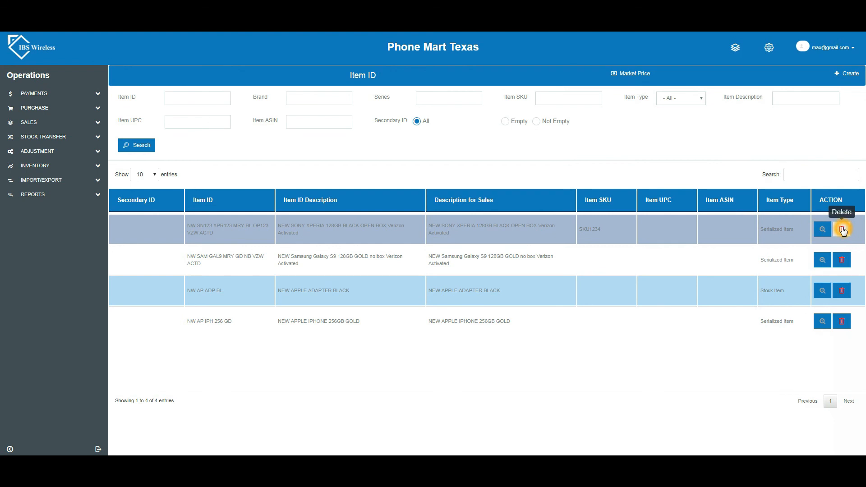